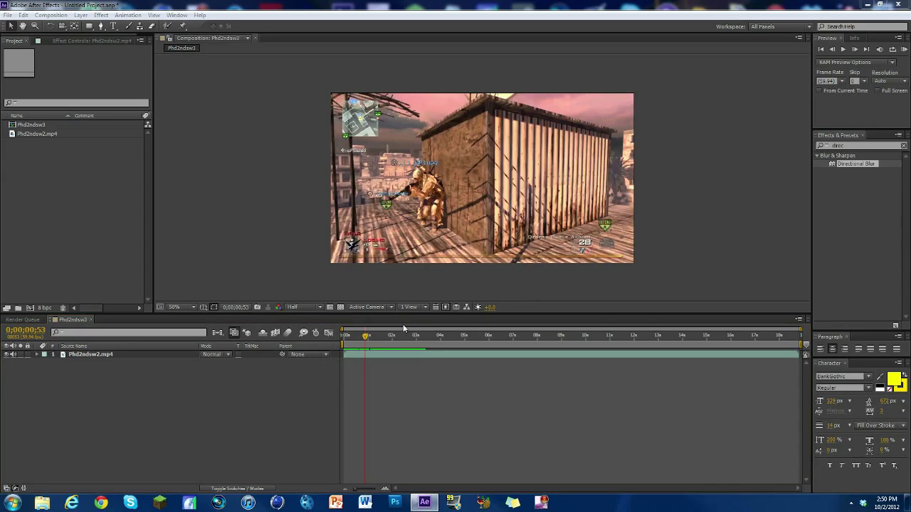
Scrub back and forth through the gameplay footage to preview it.
mouse_move(367, 338)
mouse_down()
mouse_move(401, 339)
mouse_move(383, 331)
mouse_up()
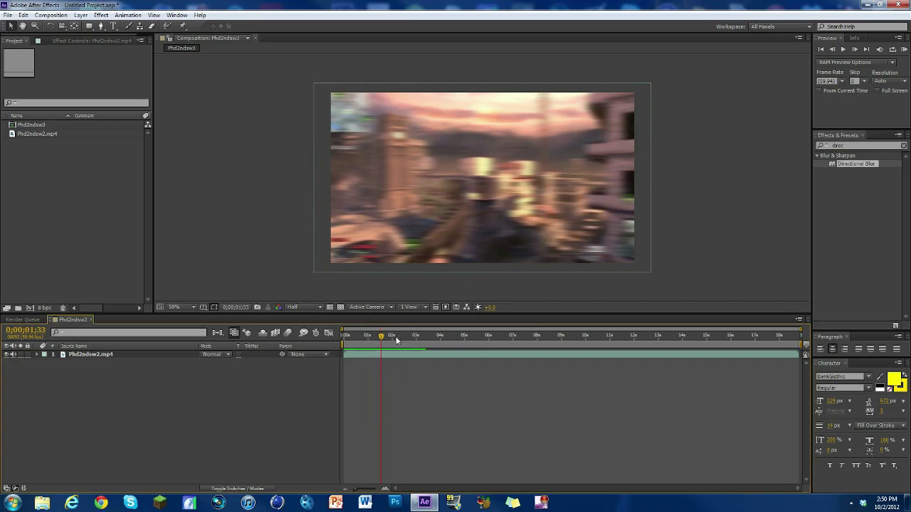
drag(383, 335, 366, 338)
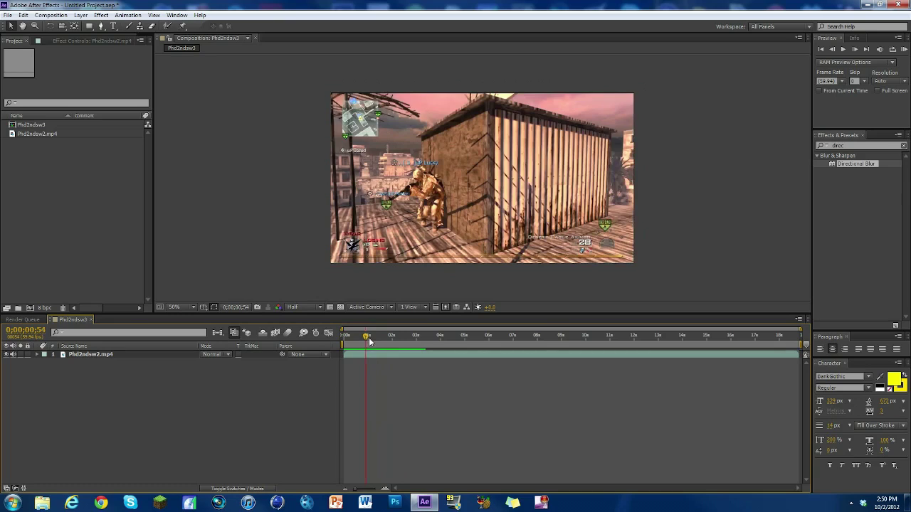
drag(370, 342, 375, 341)
Delete the clip layer, close Phd2ndsw3, and build a new composition from Phd2ndsw2.mp4.
click(104, 358)
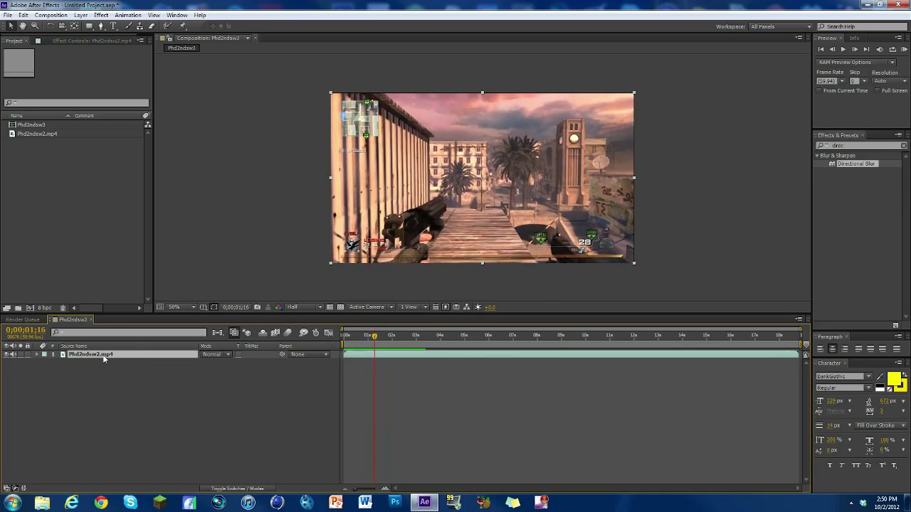
key(Delete)
click(91, 320)
drag(68, 134, 33, 306)
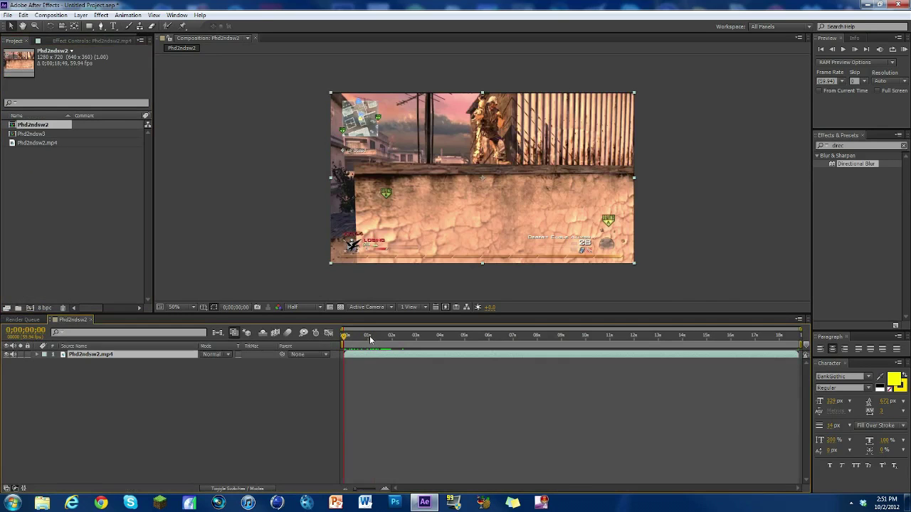
Park at 0;00;01;12 and zoom the timeline in on the first seconds.
mouse_move(369, 336)
mouse_down()
mouse_move(474, 339)
mouse_move(365, 344)
mouse_move(375, 346)
mouse_up()
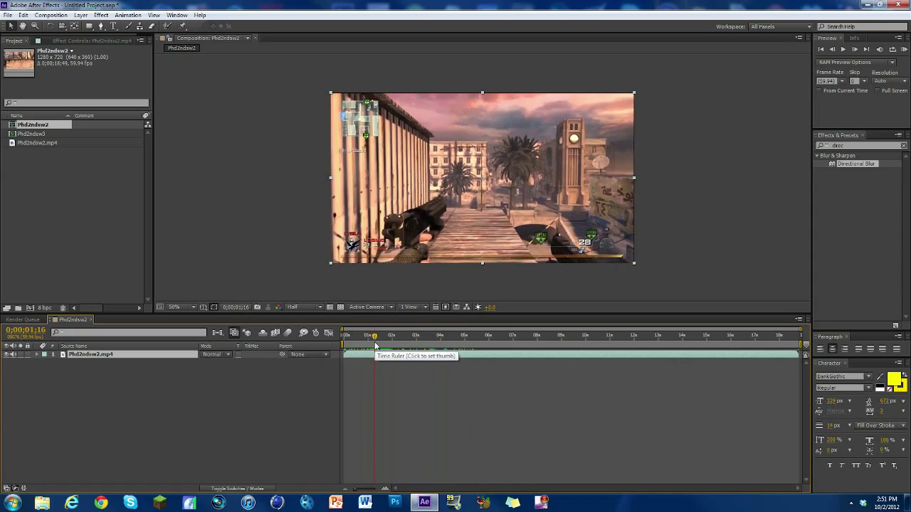
mouse_move(375, 346)
mouse_down()
mouse_move(458, 342)
mouse_move(370, 349)
mouse_move(377, 343)
mouse_up()
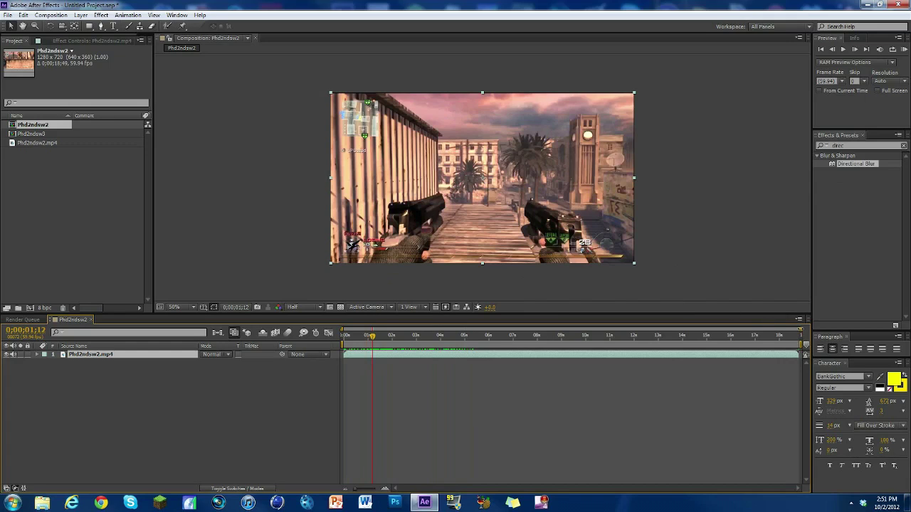
drag(803, 329, 459, 329)
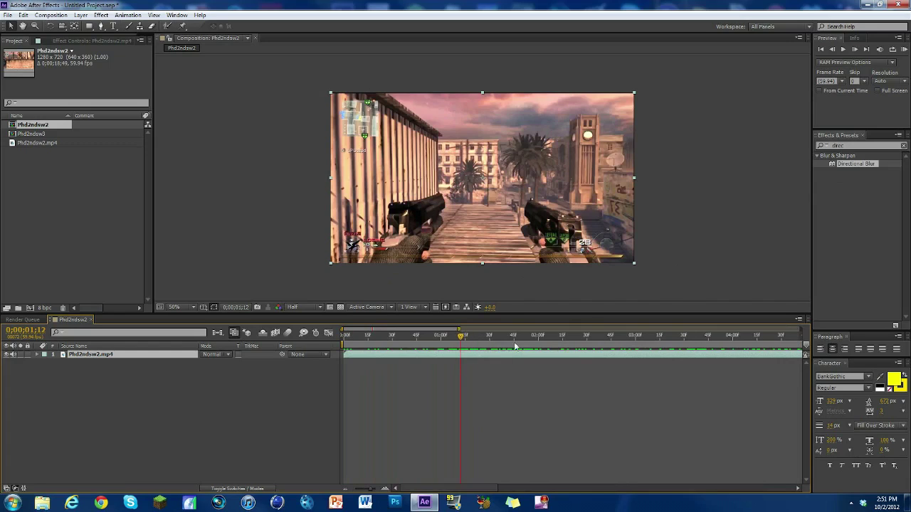
Keyframe Scale at 100% and set it to 112% one frame later.
key(s)
click(61, 363)
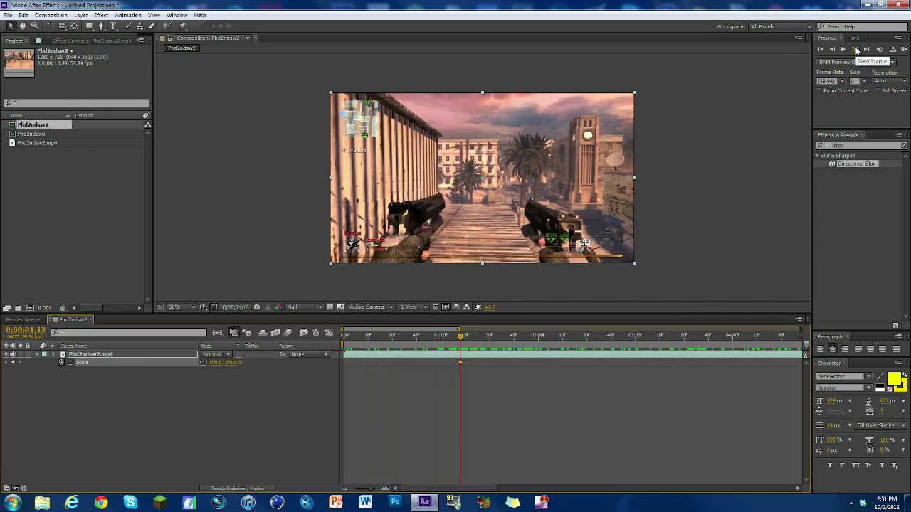
click(856, 50)
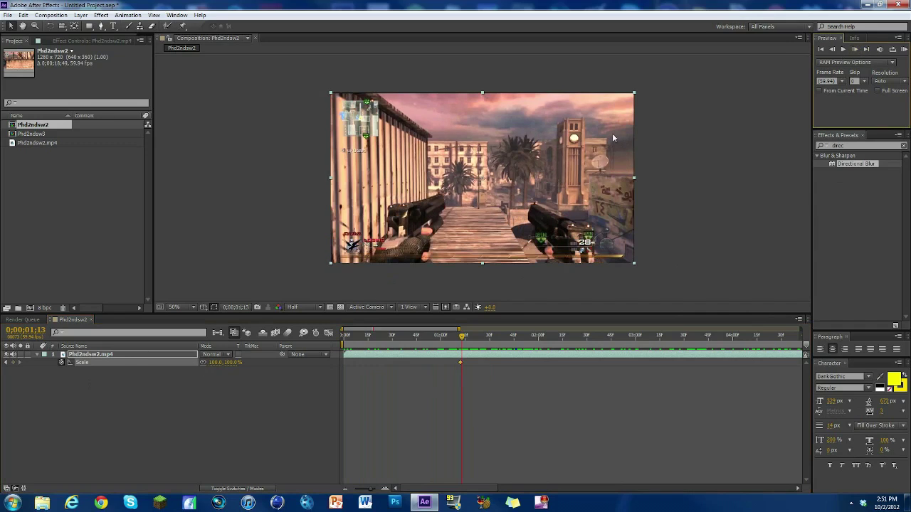
click(232, 363)
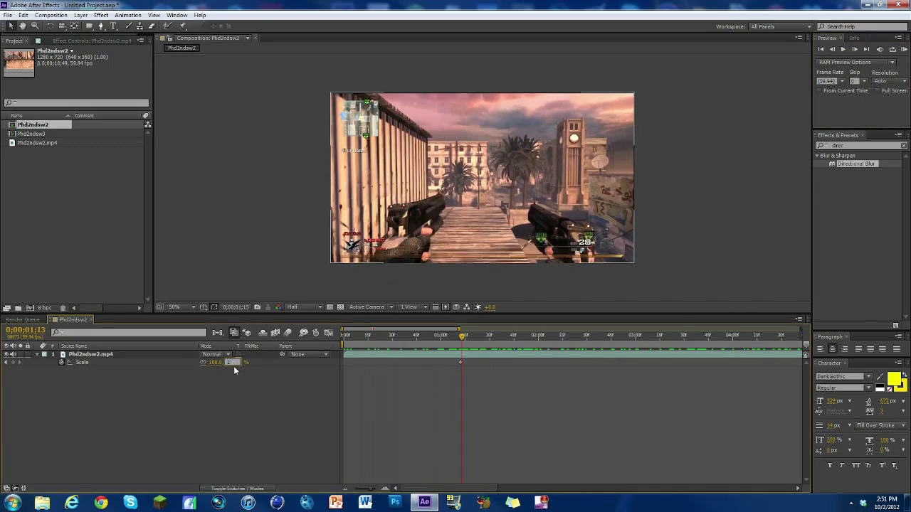
text(112)
key(Return)
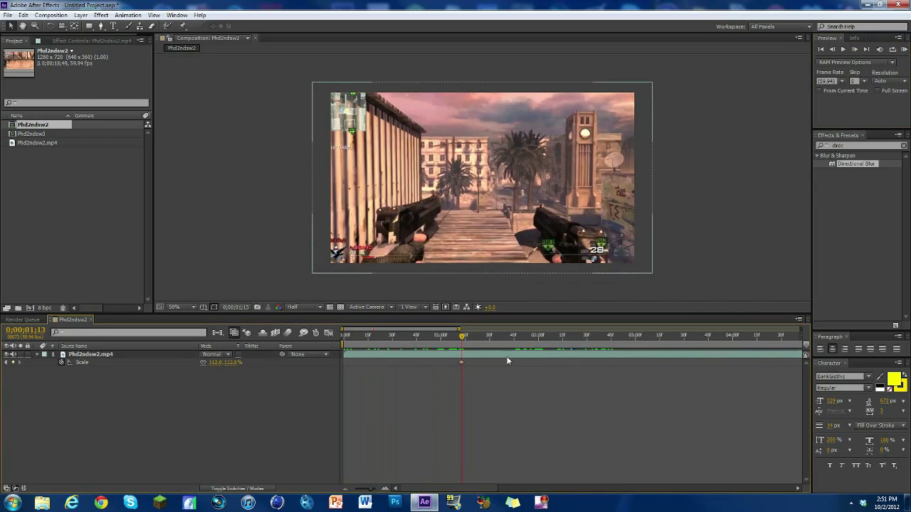
Near 0;00;02;09, add a Scale keyframe returning to 100%.
drag(514, 328, 797, 325)
drag(377, 336, 397, 340)
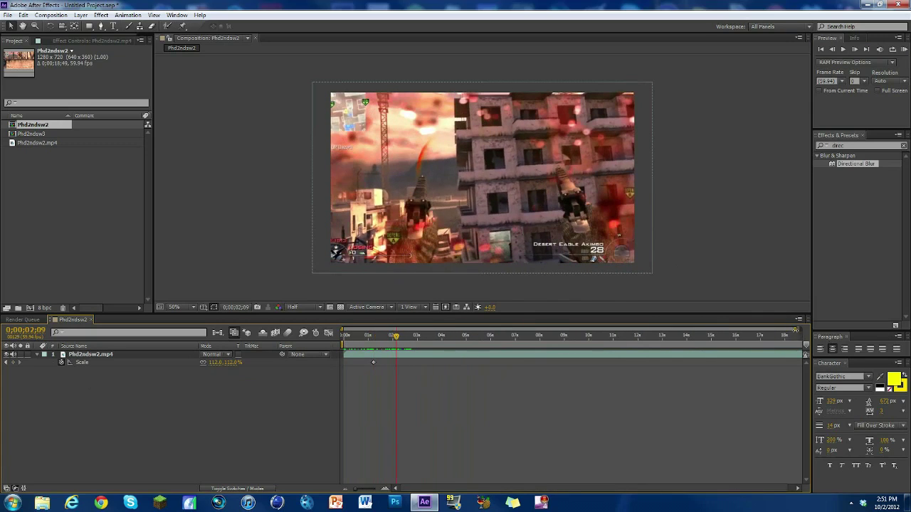
drag(795, 329, 451, 329)
click(232, 362)
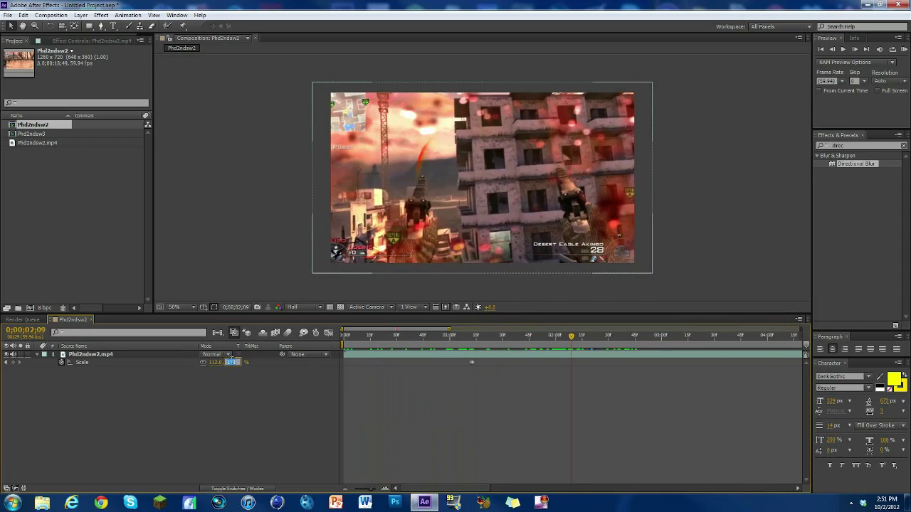
text(100)
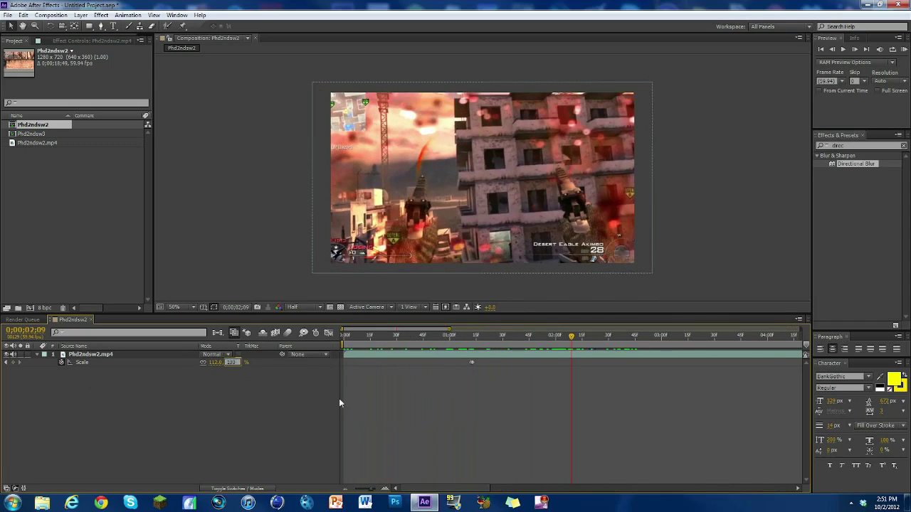
key(Return)
Correct the mistyped Scale value back to 100% and review the pump.
click(232, 362)
text(00)
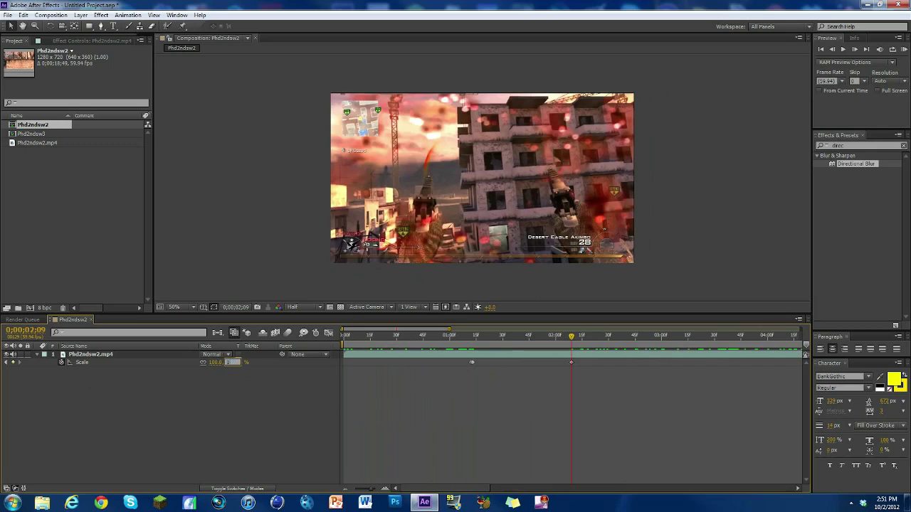
key(Return)
mouse_move(570, 335)
mouse_down()
mouse_move(469, 334)
mouse_move(559, 320)
mouse_move(573, 334)
mouse_up()
click(223, 363)
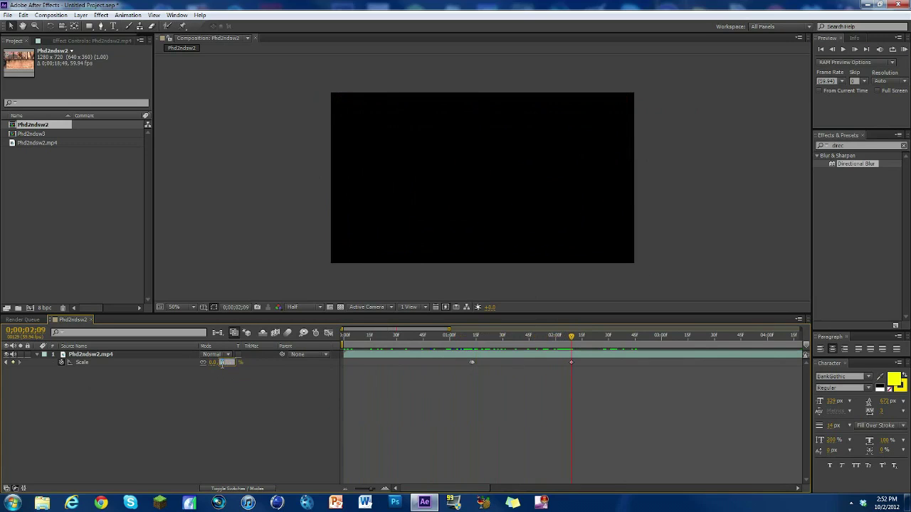
key(Return)
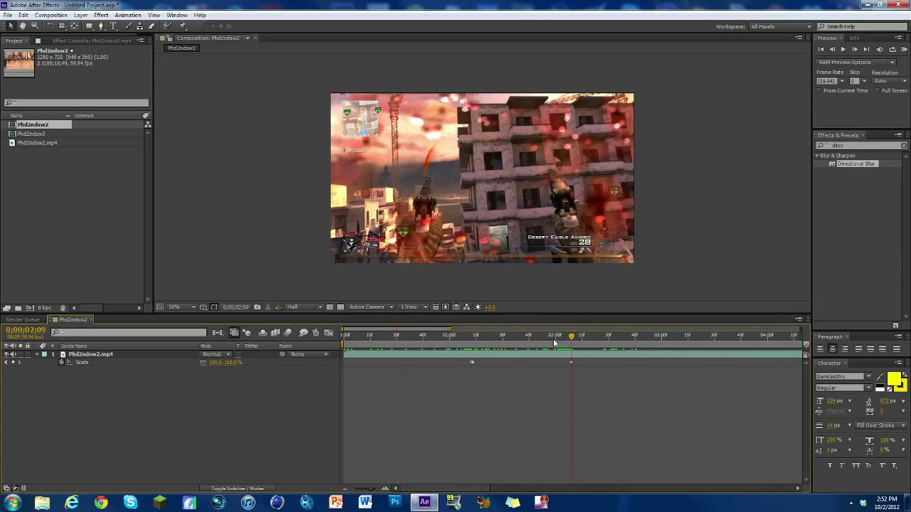
drag(553, 339, 473, 340)
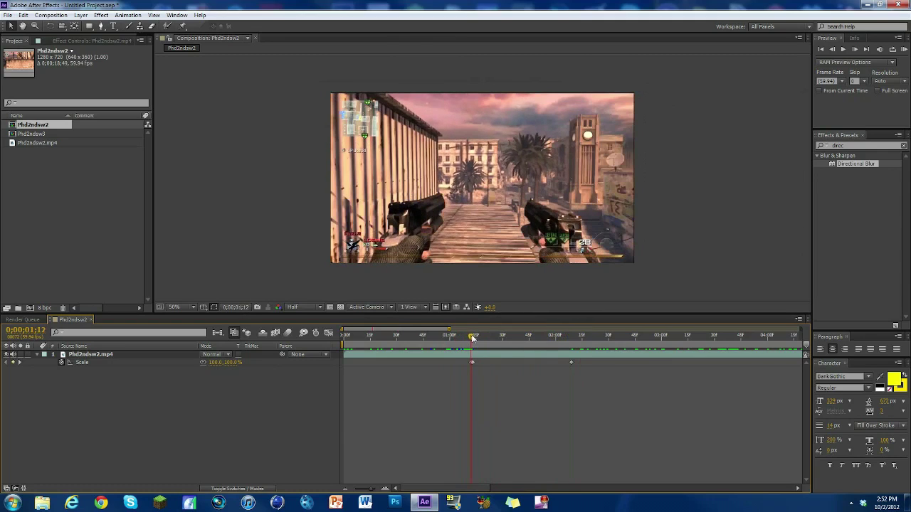
Apply Directional Blur to the clip layer with its direction at 90 degrees.
click(853, 146)
text(direc)
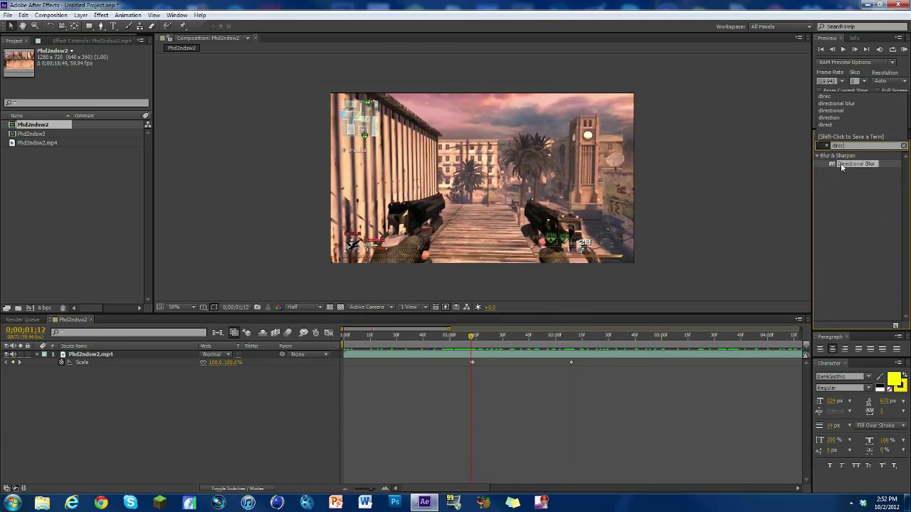
drag(841, 163, 536, 354)
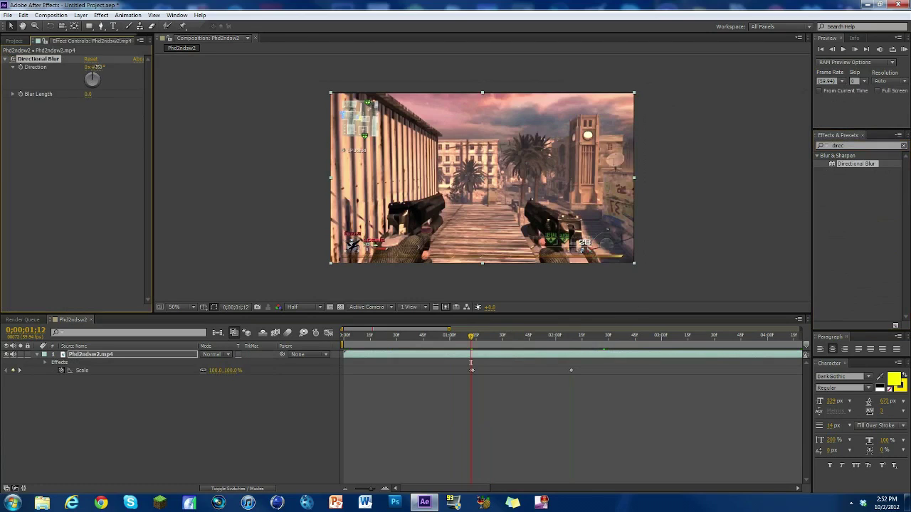
drag(94, 67, 165, 128)
click(61, 179)
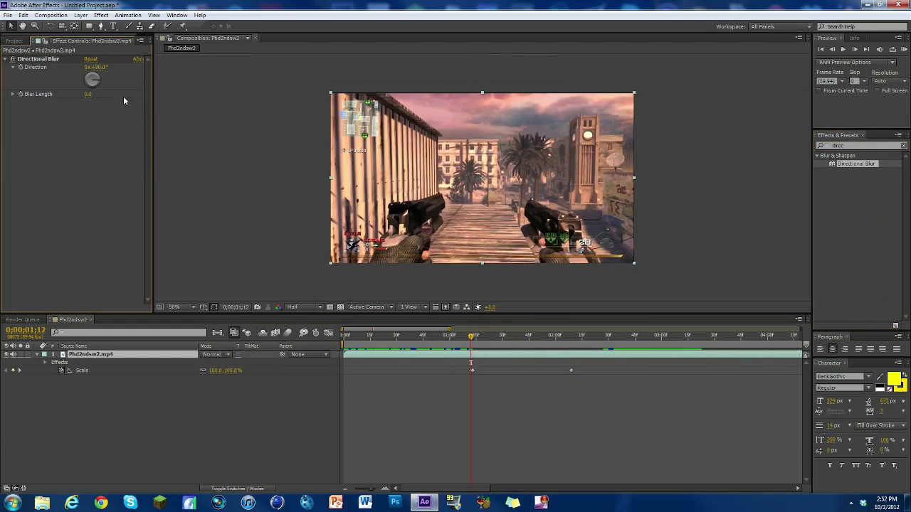
Zoom in around the Scale keyframes and check the 100% to 112% jump at 01;13.
drag(472, 335, 466, 335)
drag(377, 488, 441, 488)
drag(472, 338, 479, 340)
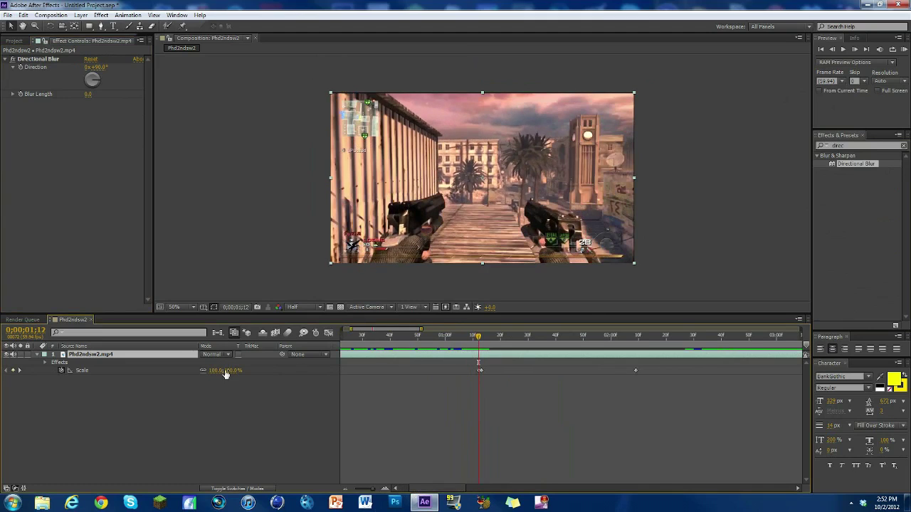
click(482, 339)
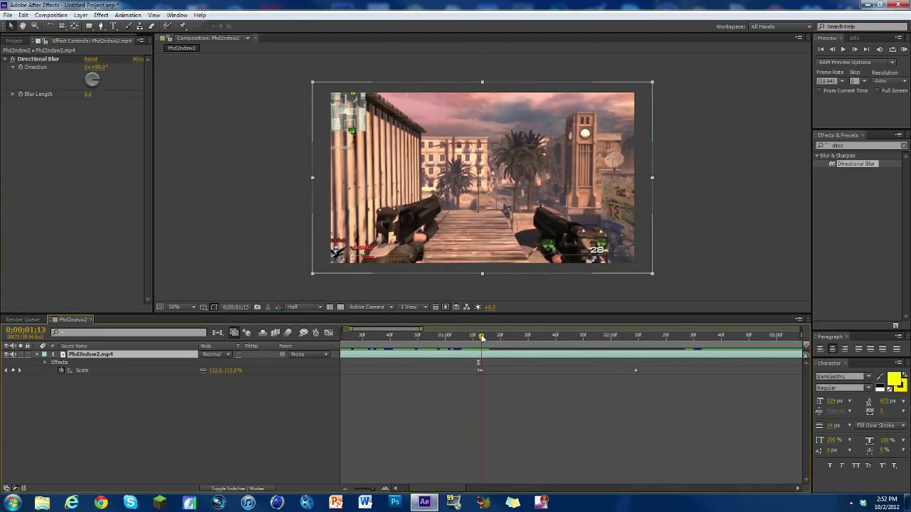
mouse_move(481, 338)
mouse_down()
mouse_move(632, 333)
mouse_move(478, 340)
mouse_up()
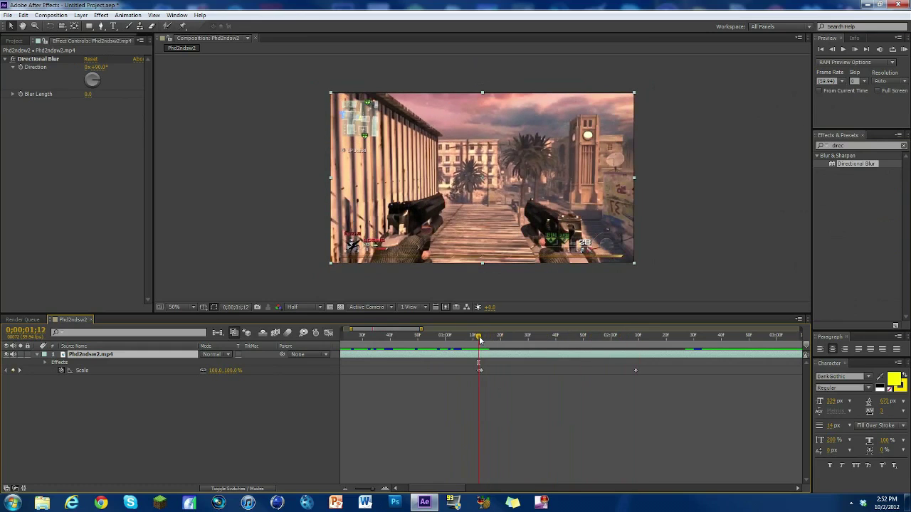
At 0;00;01;13, set Directional Blur's Blur Length to 42.
click(467, 408)
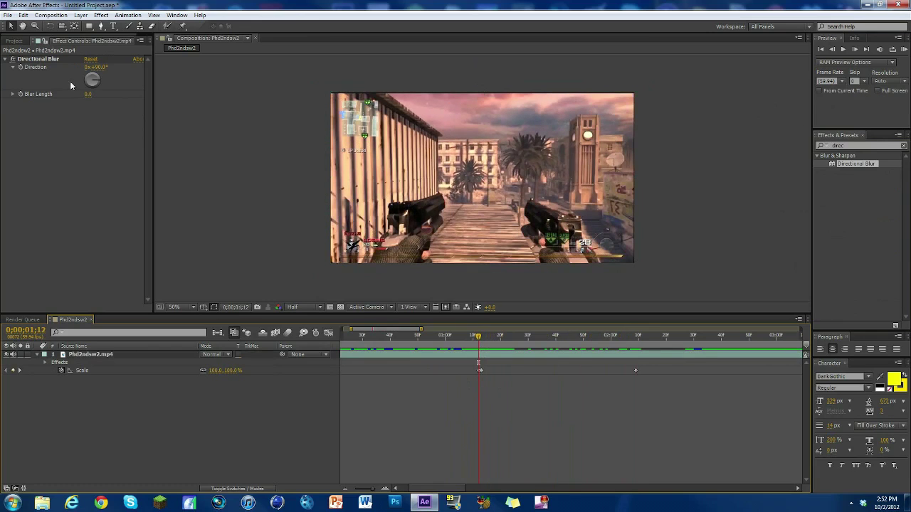
click(20, 95)
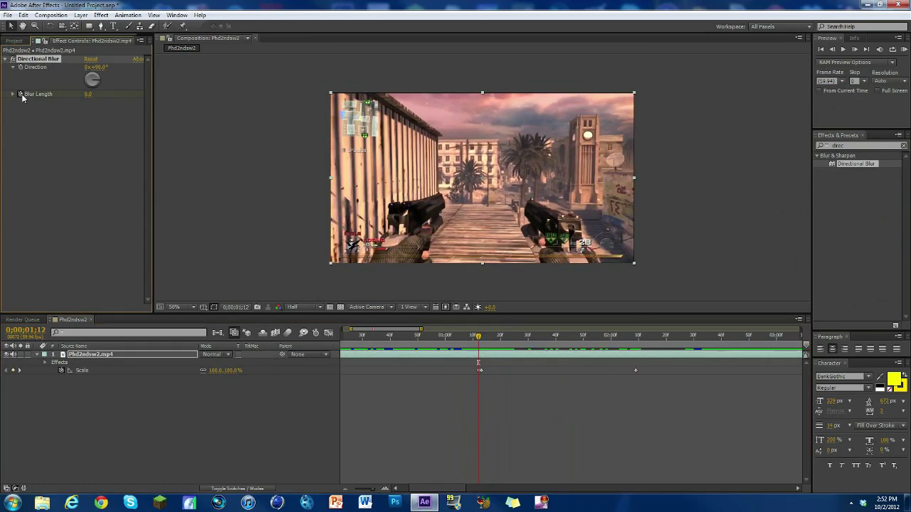
key(Page_Down)
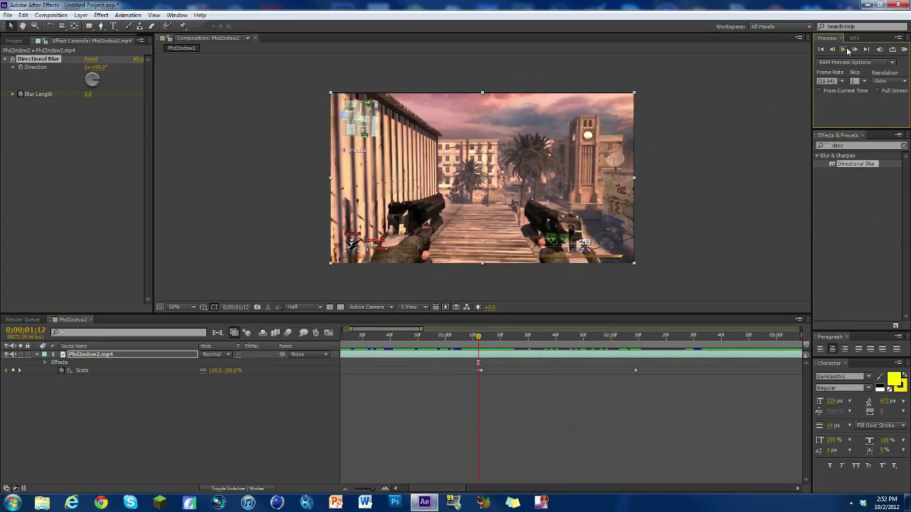
key(Page_Up)
click(855, 49)
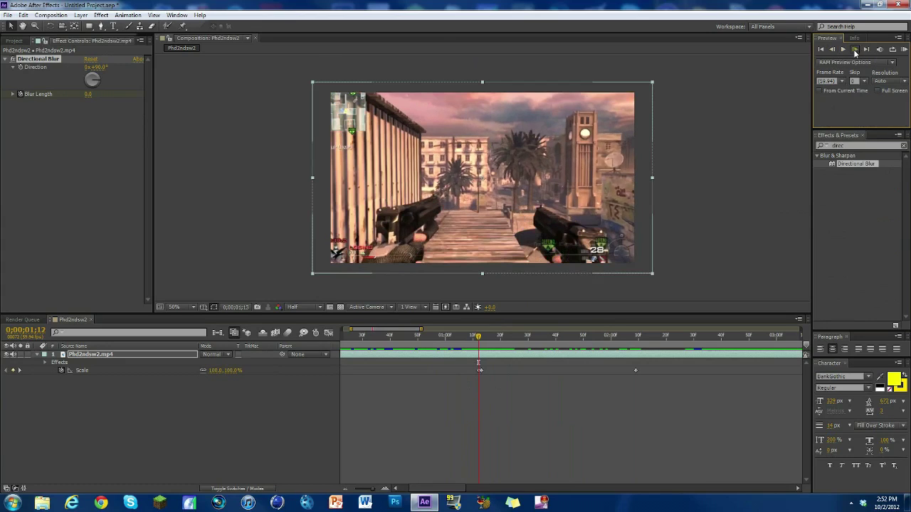
click(88, 95)
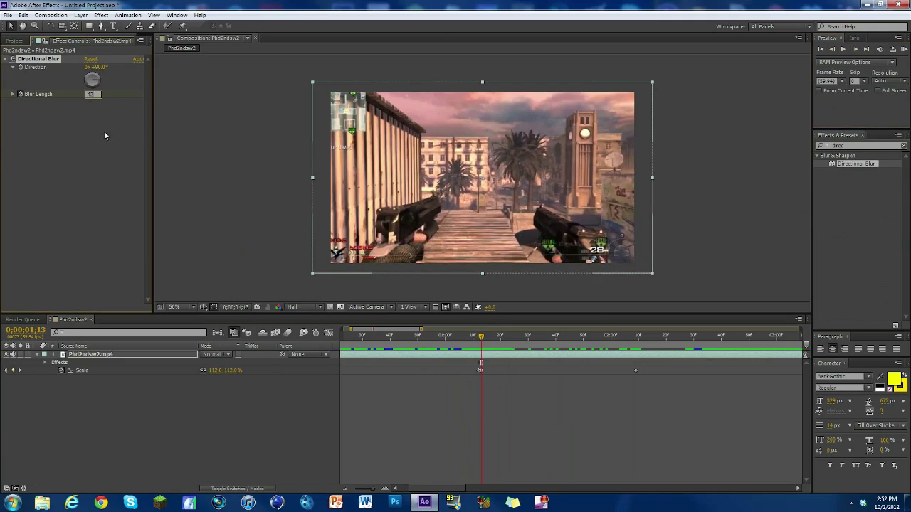
key(Return)
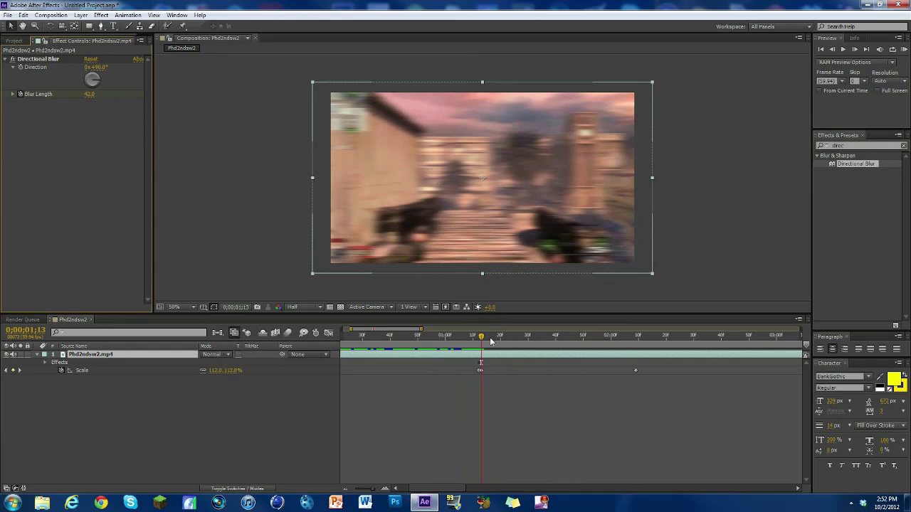
At the end Scale keyframe, set Blur Length back to 0.
drag(480, 340, 636, 347)
click(631, 388)
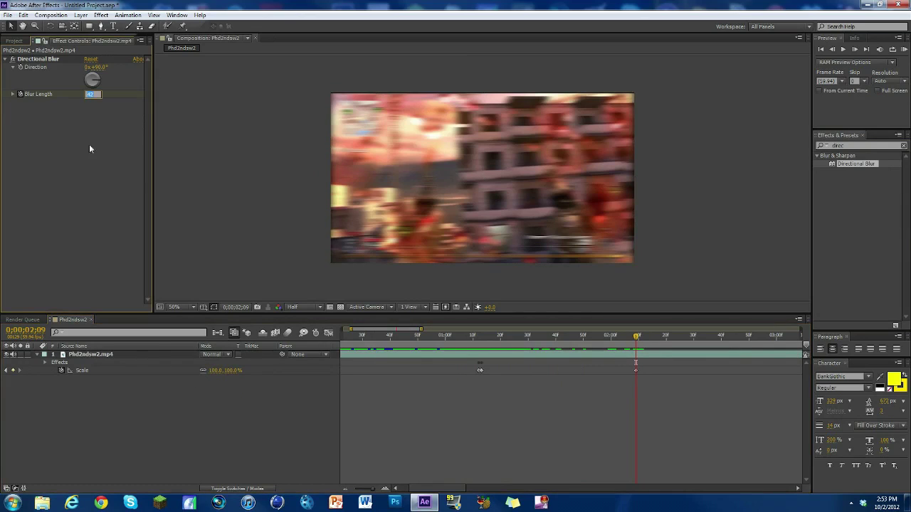
click(89, 94)
text(0)
key(Return)
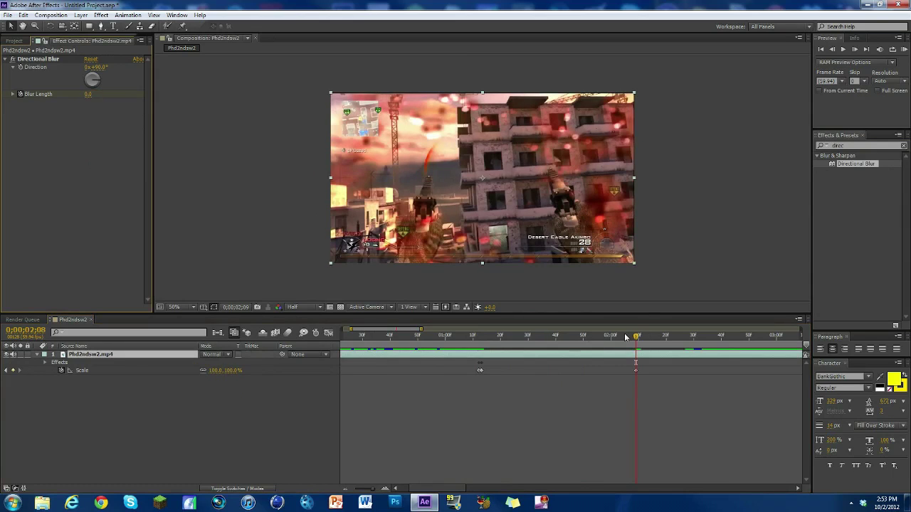
drag(626, 338, 481, 344)
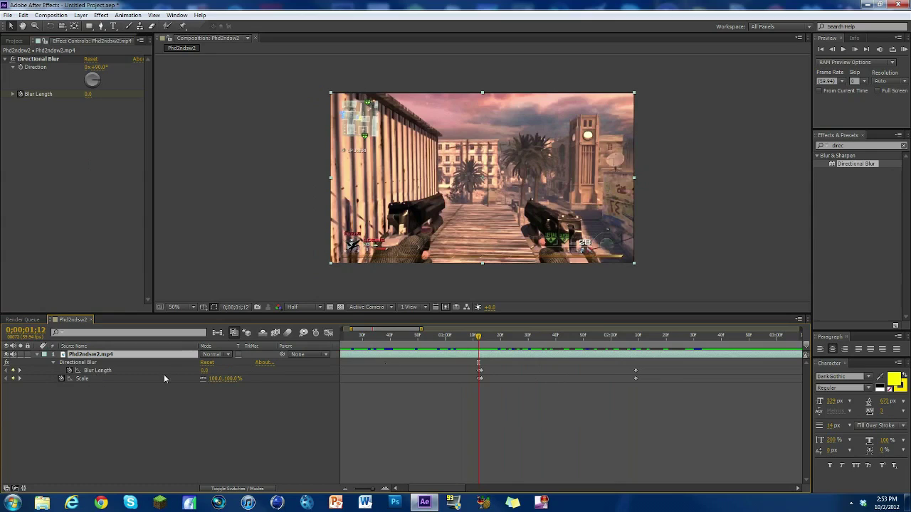
Apply Easy Ease to all four Scale and Blur Length keyframes.
key(Page_Down)
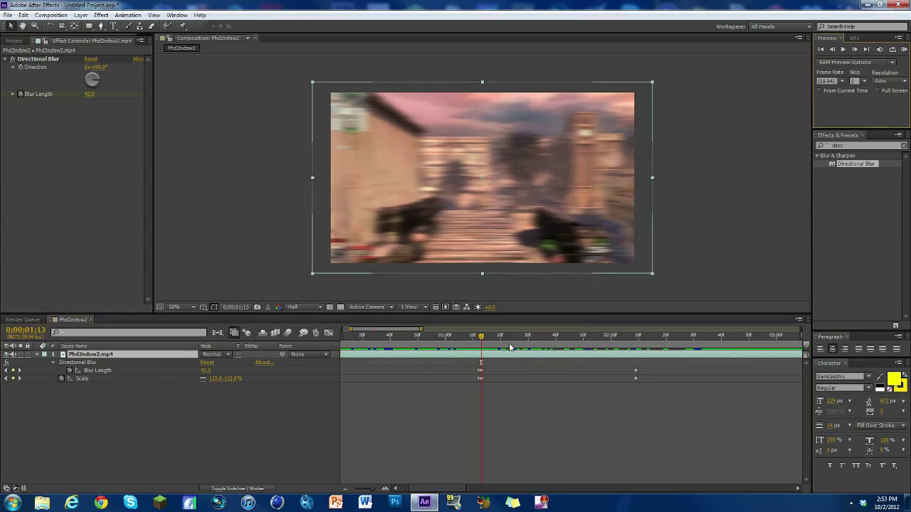
click(484, 338)
drag(500, 337, 641, 335)
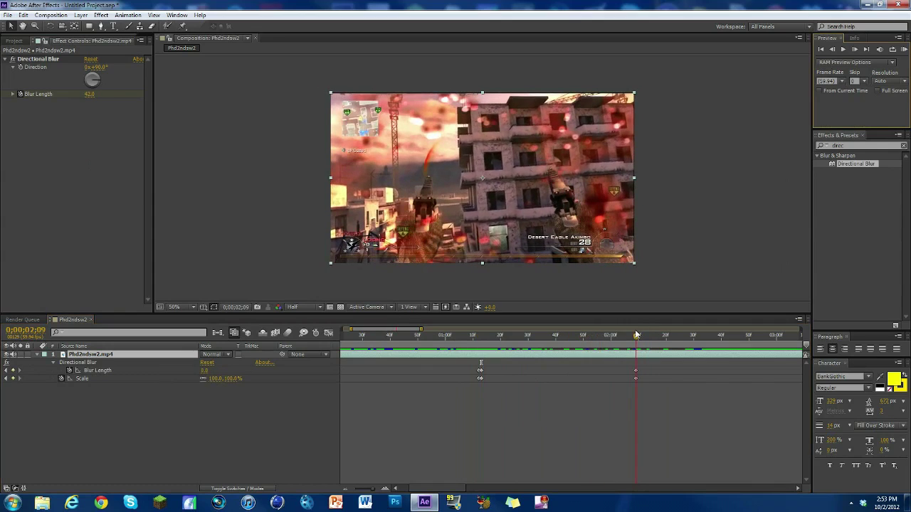
drag(669, 447, 407, 367)
right_click(480, 376)
mouse_move(518, 481)
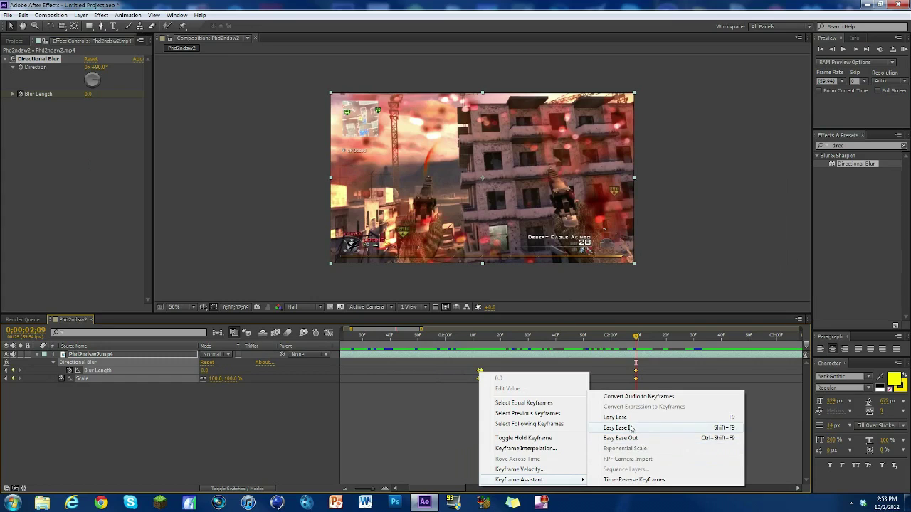
click(619, 428)
Select the Scale keyframes and show their value curve in the Graph Editor.
drag(637, 338, 468, 336)
drag(682, 381, 482, 384)
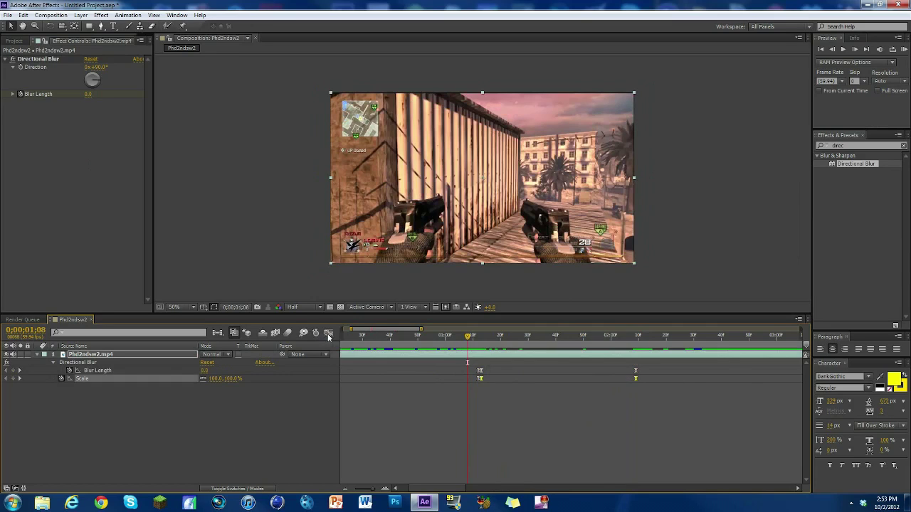
click(328, 333)
Lengthen the peak Scale keyframe's Bezier handle, then preview the eased pump.
drag(535, 370, 541, 373)
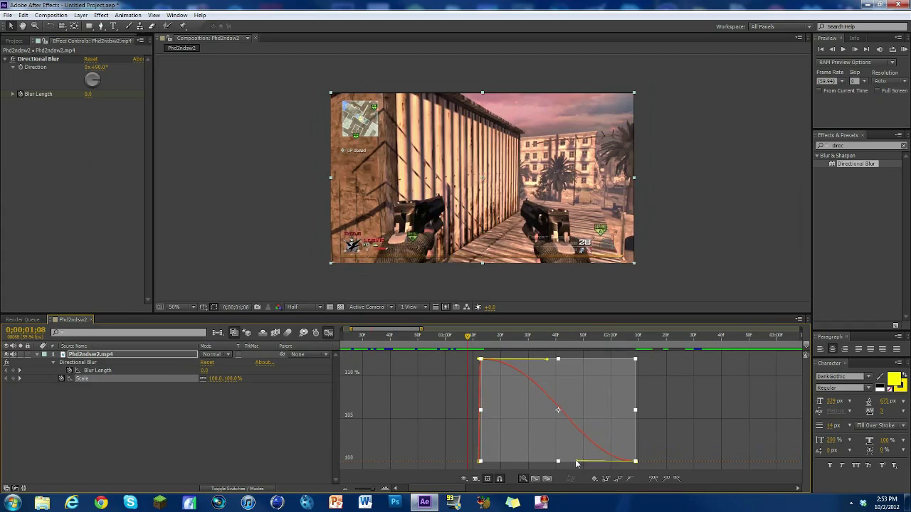
click(327, 333)
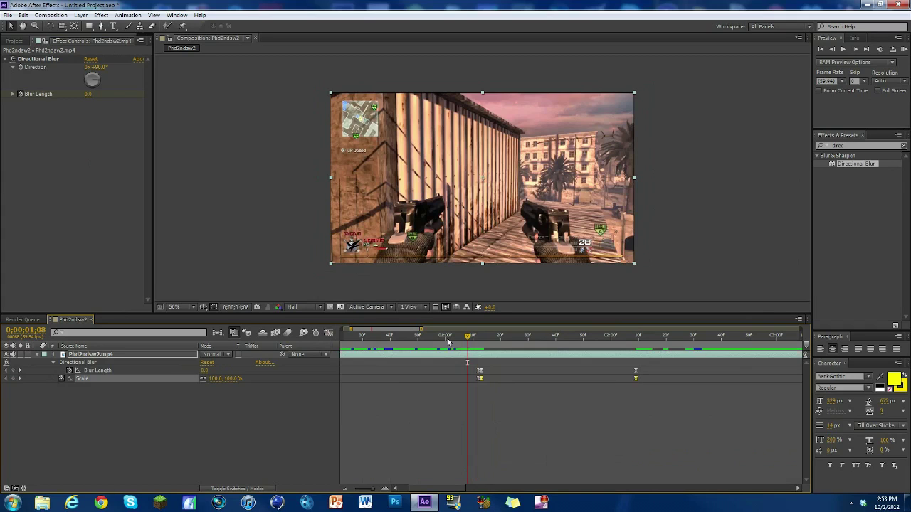
drag(473, 340, 536, 345)
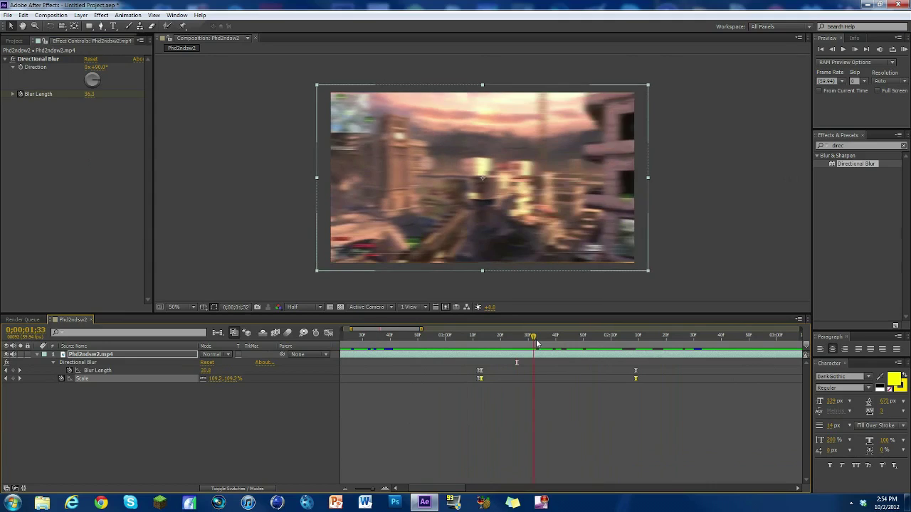